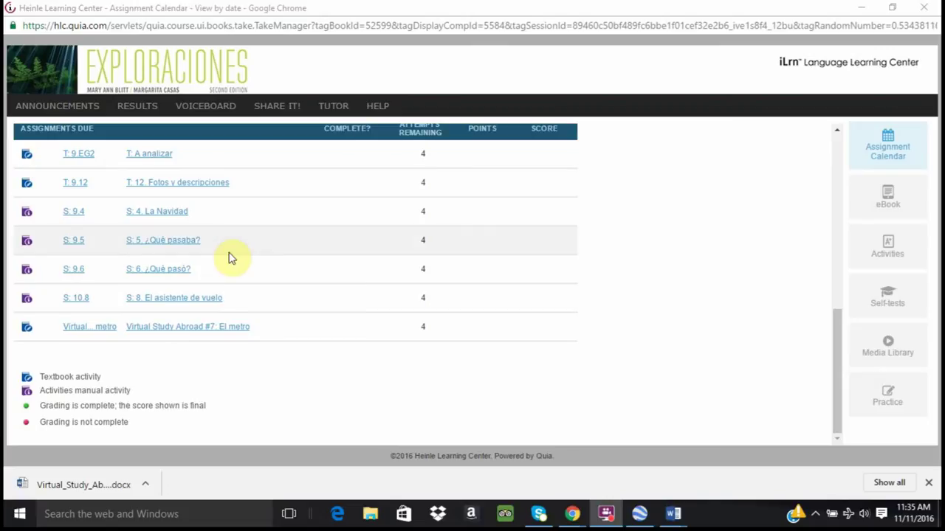
Open the Virtual Study Abroad #7: El metro activity in iLrn and download its instructions
{"action": "left_click", "coordinate": [184, 332]}
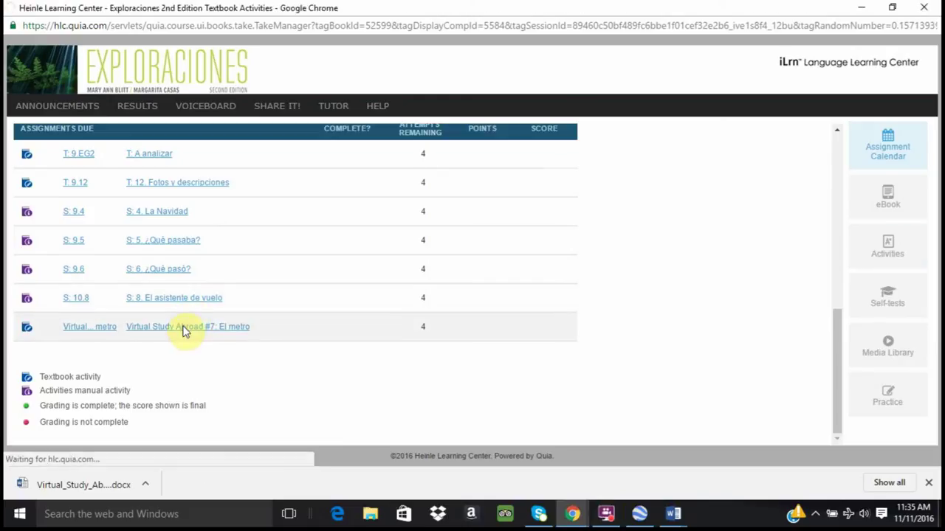
{"action": "left_click", "coordinate": [211, 214]}
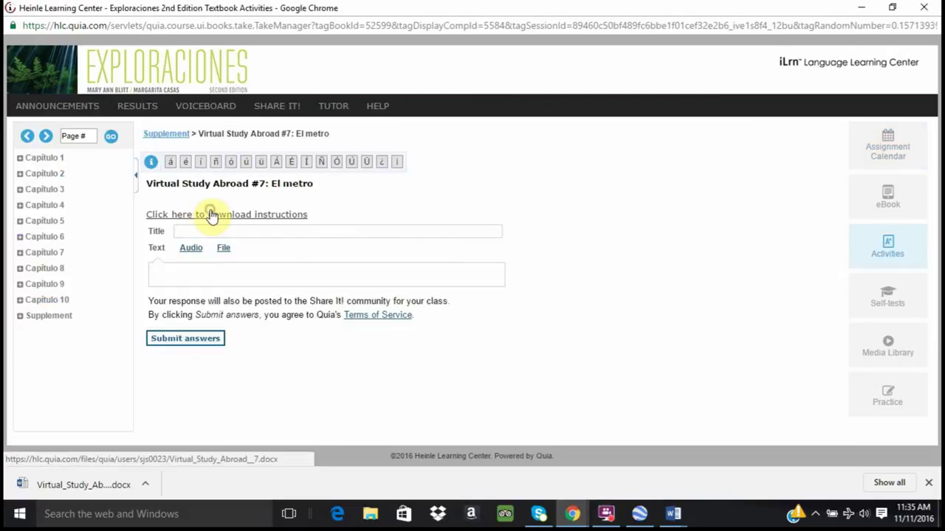
Bring up the Virtual Study Abroad #7 instructions in Word, scroll through them, then switch to Document1
{"action": "mouse_move", "coordinate": [668, 511]}
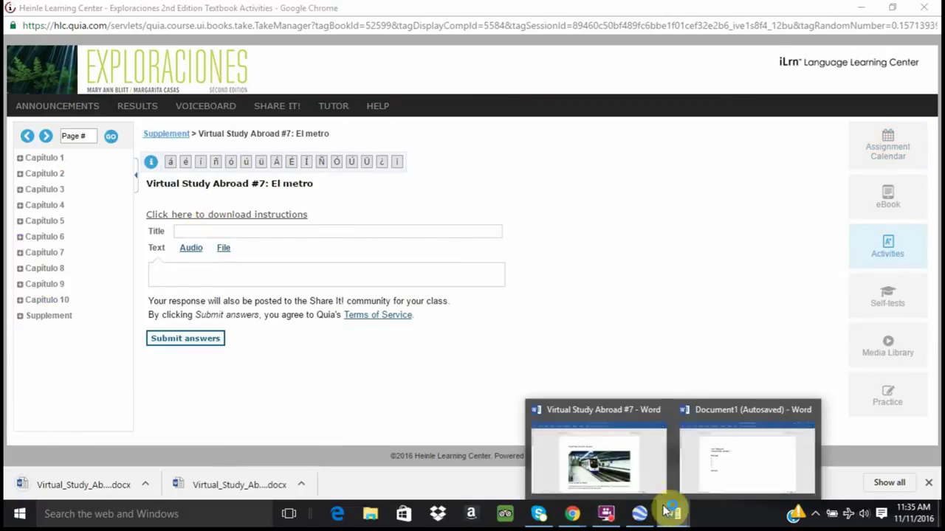
{"action": "left_click", "coordinate": [639, 476]}
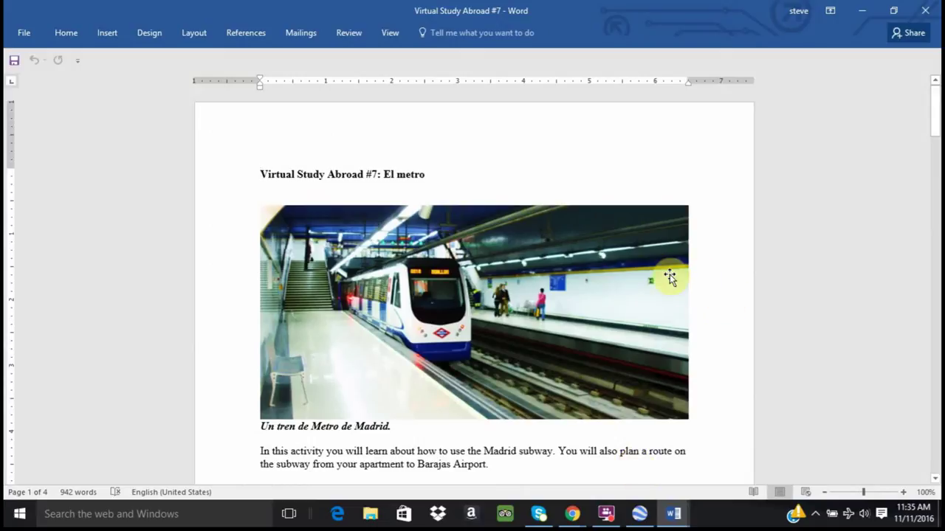
{"action": "scroll", "coordinate": [671, 269], "scroll_direction": "down", "scroll_amount": 3}
{"action": "scroll", "coordinate": [671, 262], "scroll_direction": "down", "scroll_amount": 4}
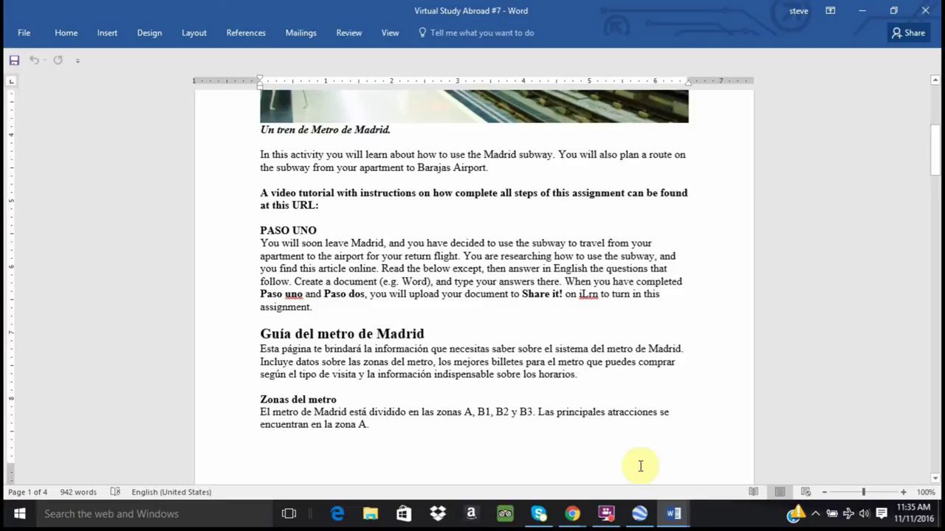
{"action": "mouse_move", "coordinate": [671, 510]}
{"action": "left_click", "coordinate": [694, 491]}
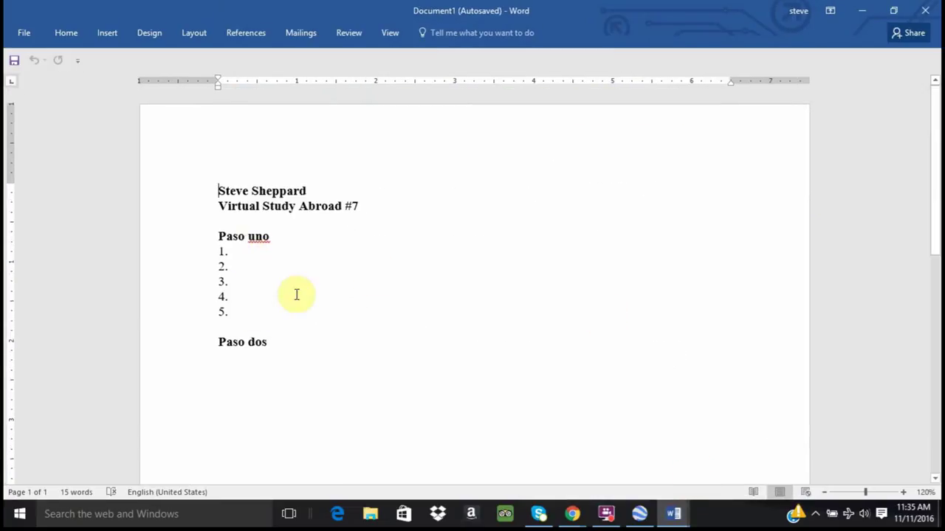
Minimize the answer document and scroll the instructions down to the PASO DOS route-planning tasks
{"action": "left_click", "coordinate": [860, 12]}
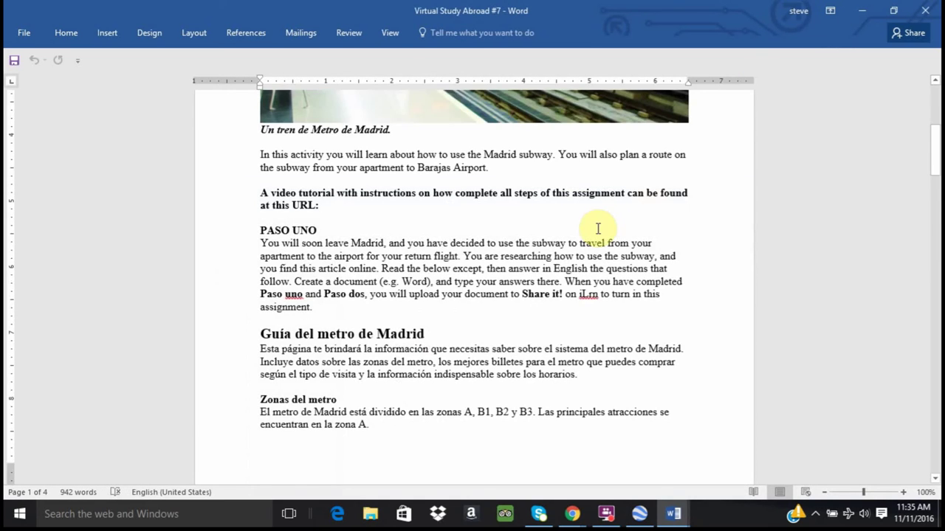
{"action": "scroll", "coordinate": [499, 262], "scroll_direction": "down", "scroll_amount": 8}
{"action": "scroll", "coordinate": [501, 264], "scroll_direction": "down", "scroll_amount": 12}
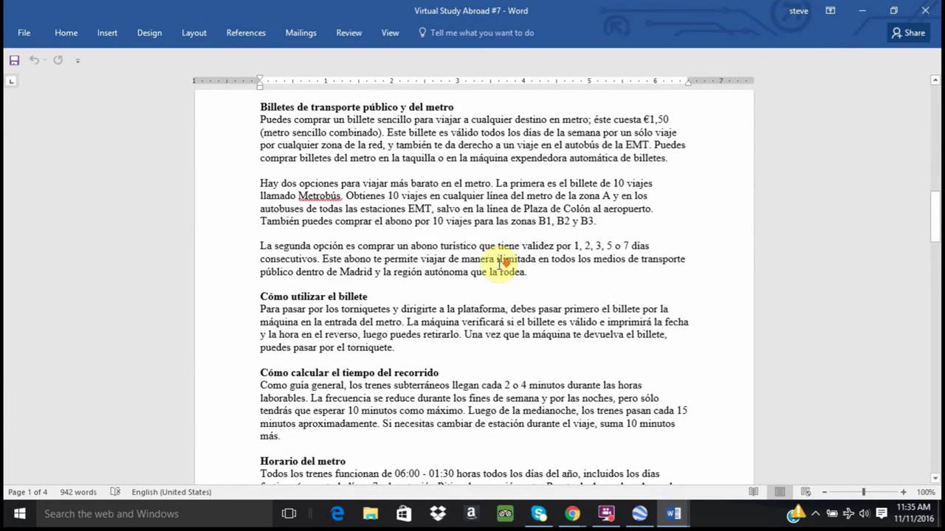
{"action": "scroll", "coordinate": [500, 264], "scroll_direction": "down", "scroll_amount": 6}
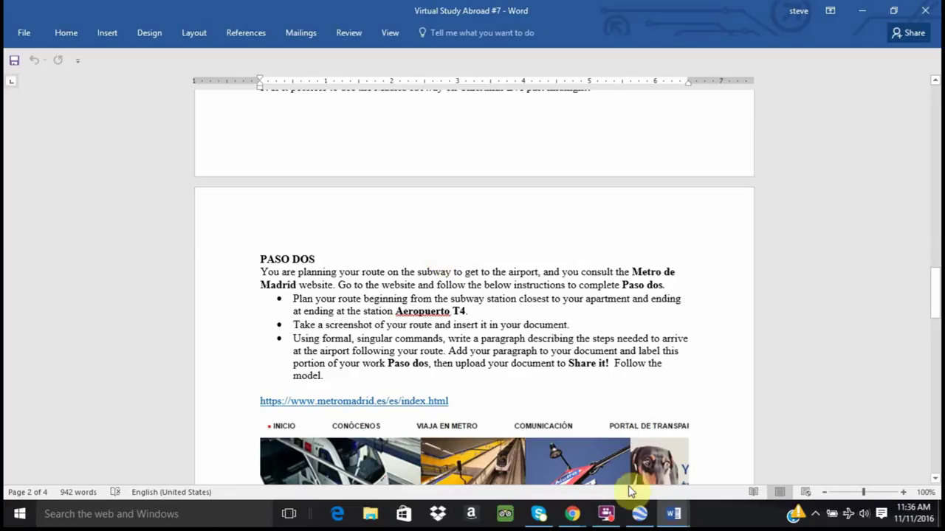
Switch to the Chrome window and select the Metro de Madrid tab
{"action": "left_click", "coordinate": [573, 514]}
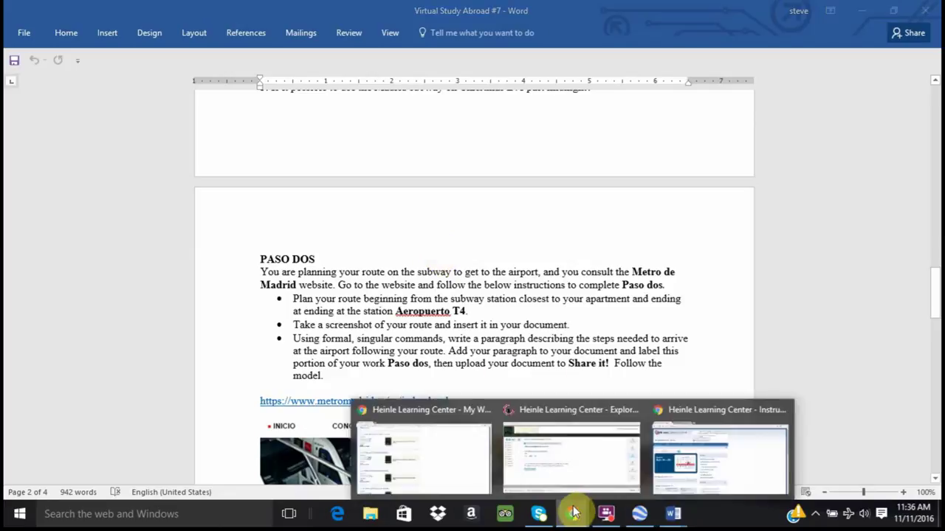
{"action": "left_click", "coordinate": [618, 478]}
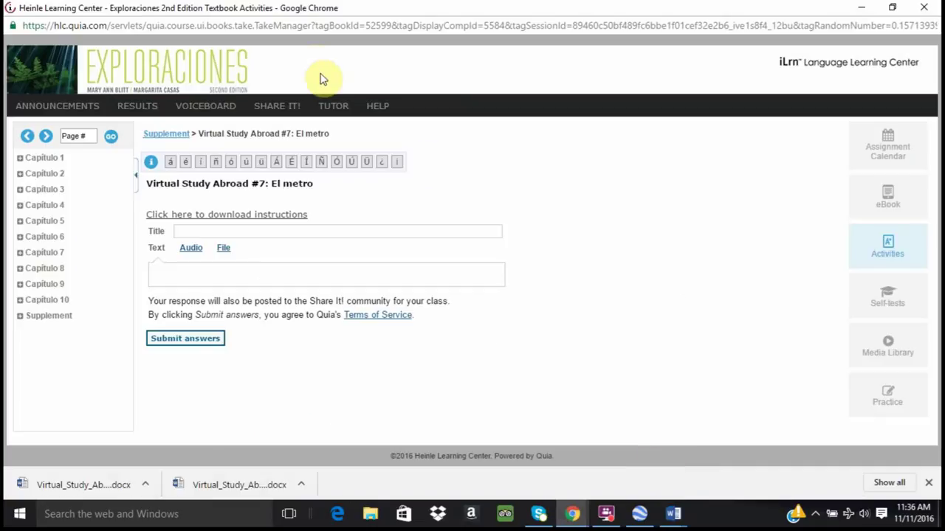
{"action": "left_click", "coordinate": [575, 517]}
{"action": "left_click", "coordinate": [683, 457]}
{"action": "left_click", "coordinate": [252, 12]}
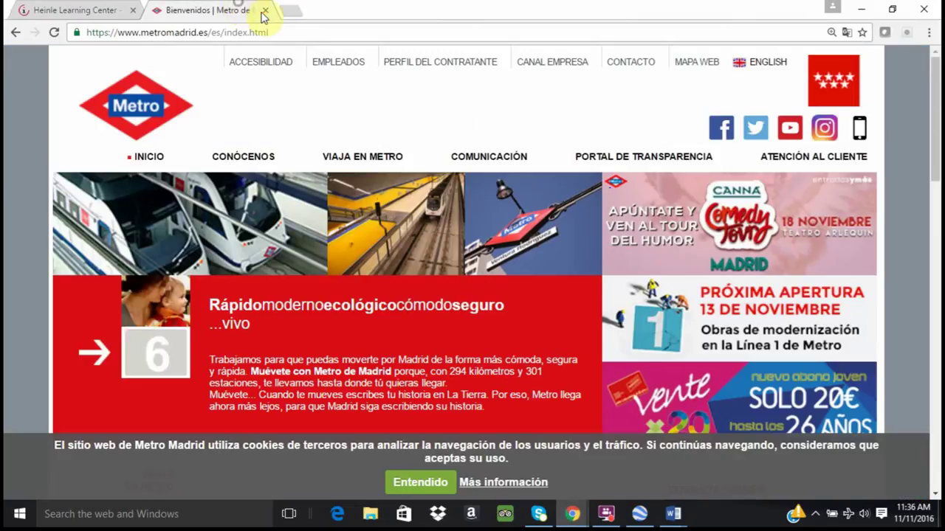
Scroll down to the Origen/Destino trip planner, then bring Google Earth forward
{"action": "scroll", "coordinate": [344, 193], "scroll_direction": "down", "scroll_amount": 3}
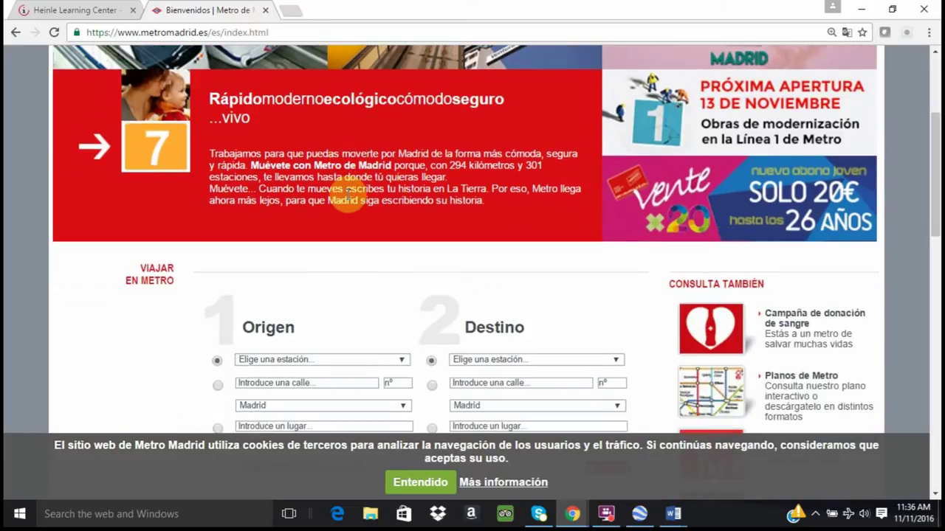
{"action": "scroll", "coordinate": [346, 193], "scroll_direction": "down", "scroll_amount": 3}
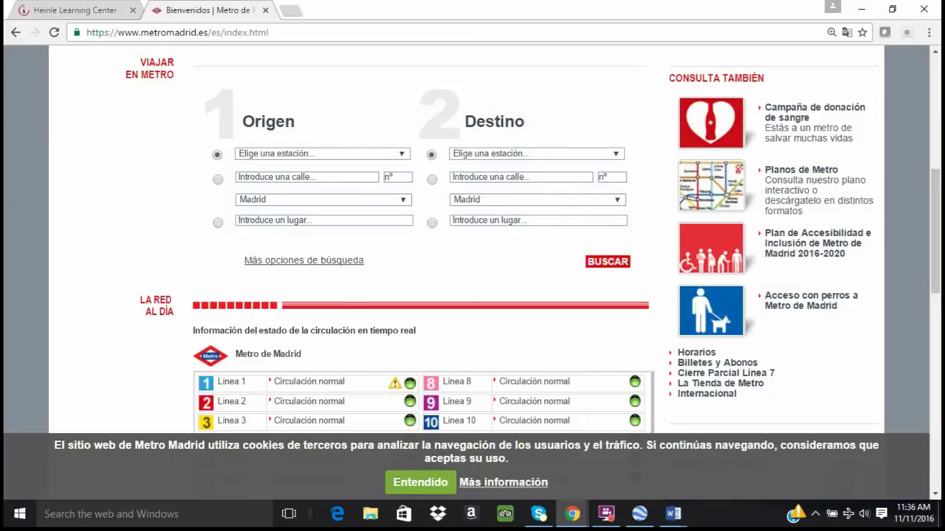
{"action": "left_click", "coordinate": [639, 514]}
Maximize Google Earth and zoom in on the Mi piso placemark near Plaza Mayor
{"action": "left_click_drag", "start_coordinate": [491, 37], "coordinate": [411, 22]}
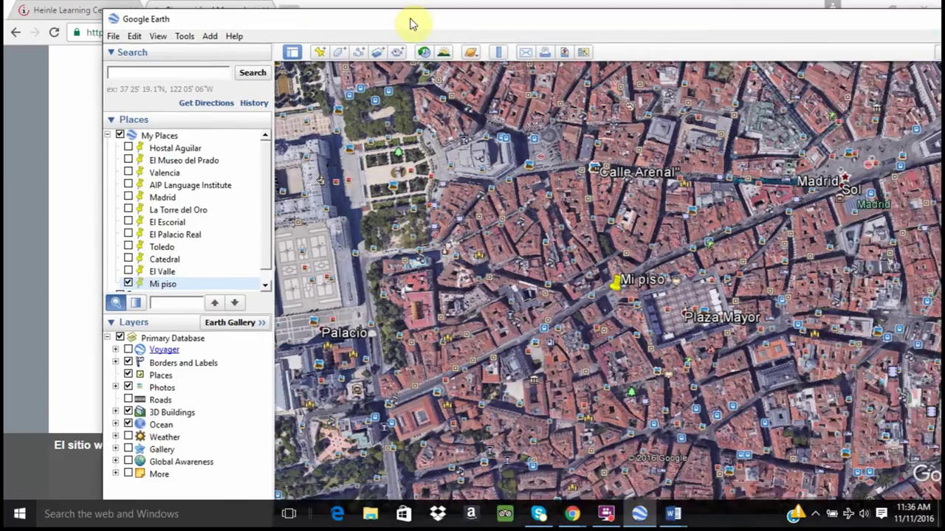
{"action": "double_click", "coordinate": [344, 21]}
{"action": "left_click", "coordinate": [661, 83]}
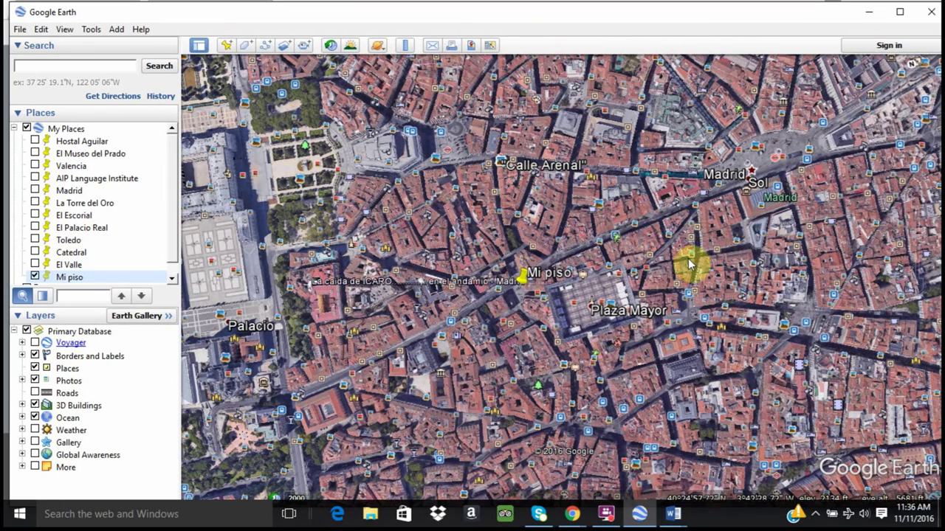
{"action": "scroll", "coordinate": [541, 276], "scroll_direction": "up", "scroll_amount": 1}
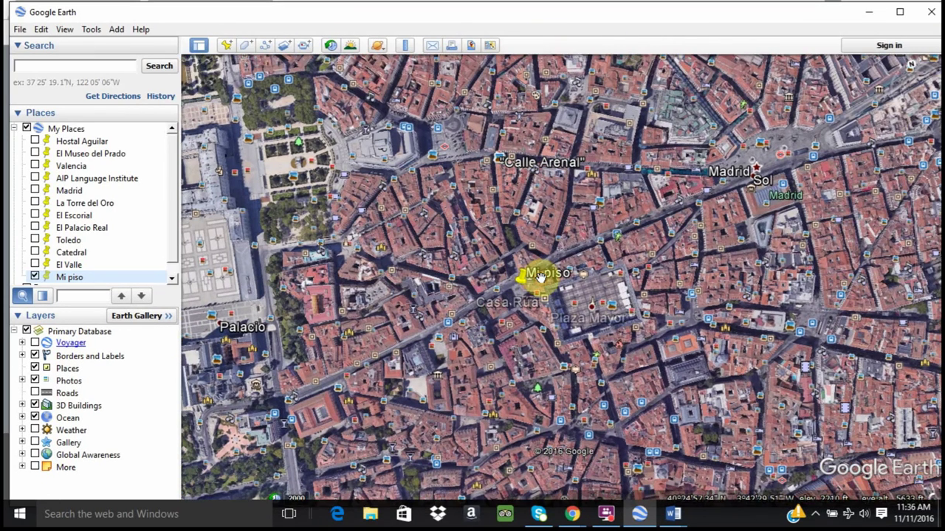
{"action": "scroll", "coordinate": [541, 277], "scroll_direction": "up", "scroll_amount": 3}
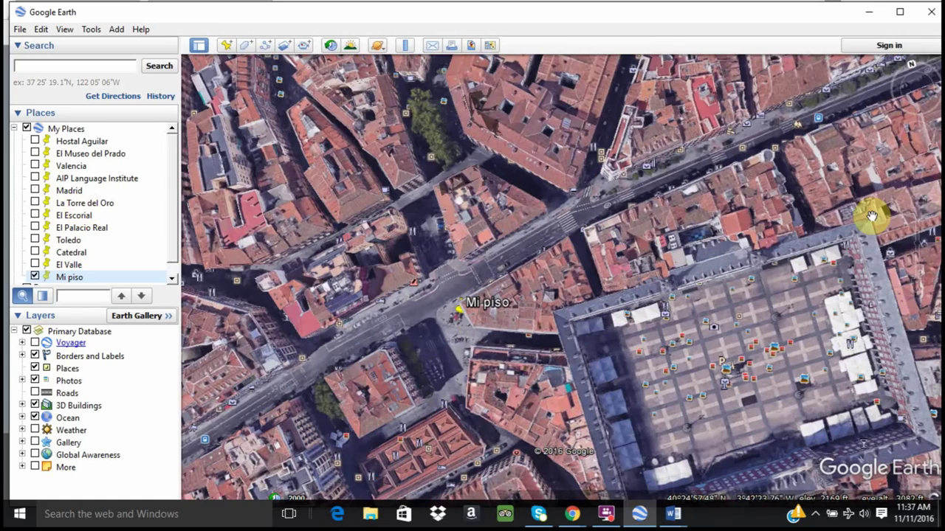
Zoom back out and pan north until Gran Vía comes into view
{"action": "mouse_move", "coordinate": [912, 295]}
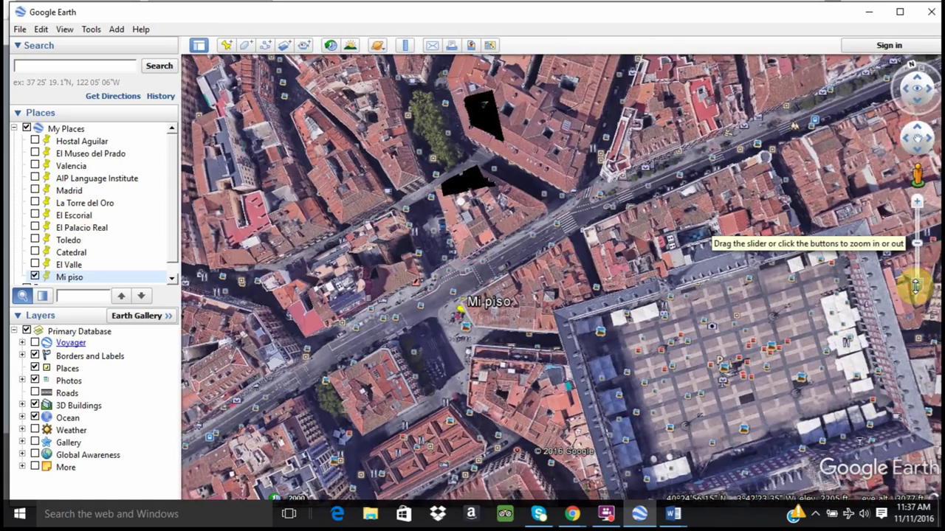
{"action": "left_click", "coordinate": [915, 287]}
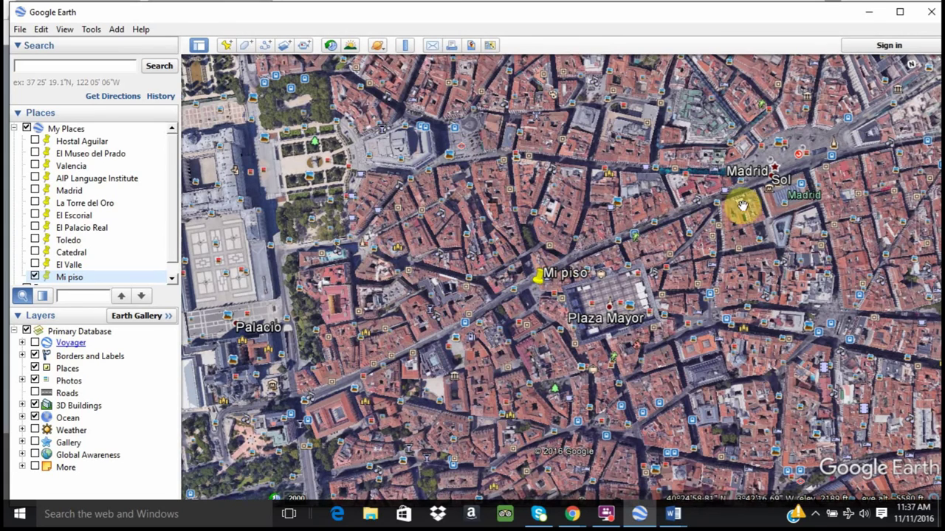
{"action": "mouse_move", "coordinate": [918, 287]}
{"action": "left_click_drag", "start_coordinate": [918, 288], "coordinate": [921, 294]}
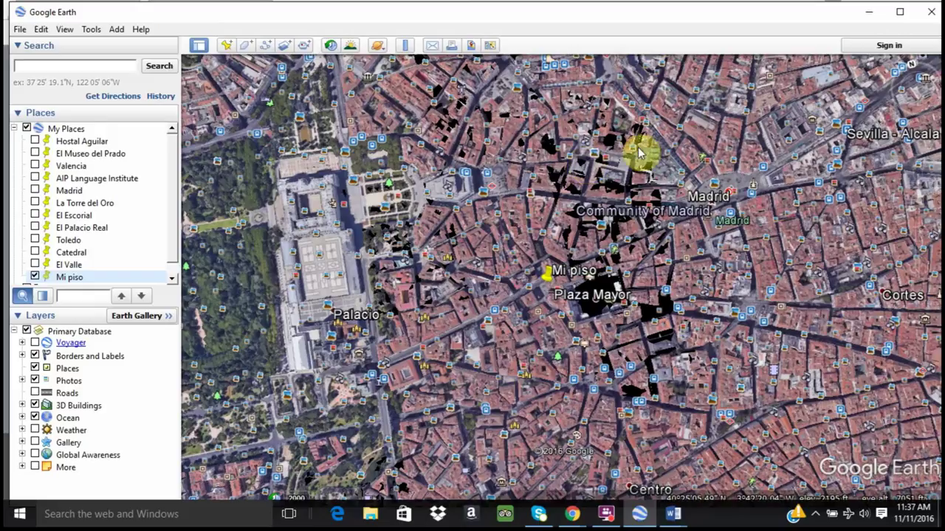
{"action": "left_click_drag", "start_coordinate": [626, 167], "coordinate": [565, 234]}
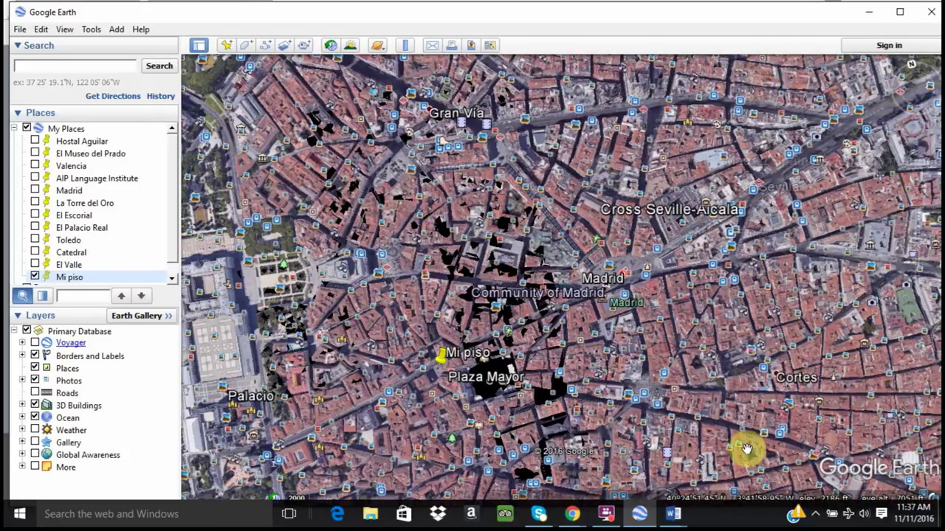
{"action": "left_click", "coordinate": [571, 511]}
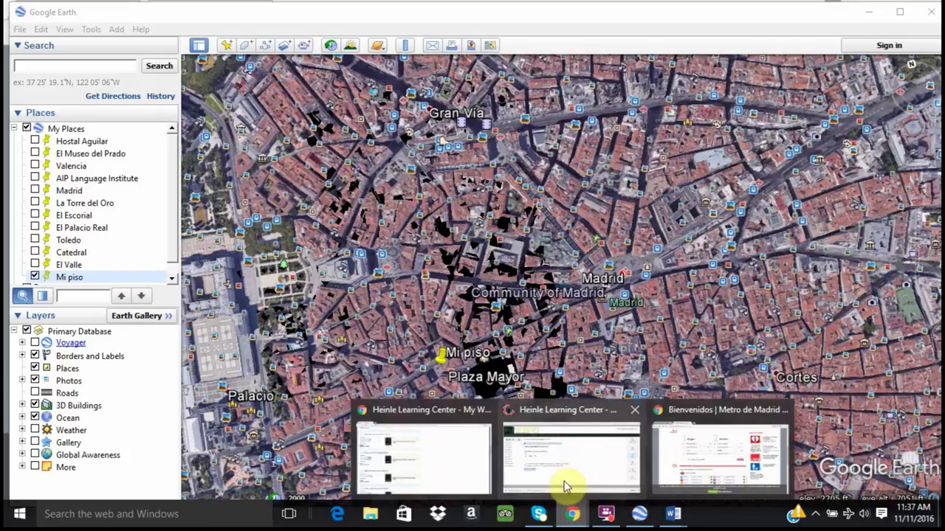
Set the planner's Origen to 'Introduce un lugar', leaving its place field blank
{"action": "left_click", "coordinate": [697, 467]}
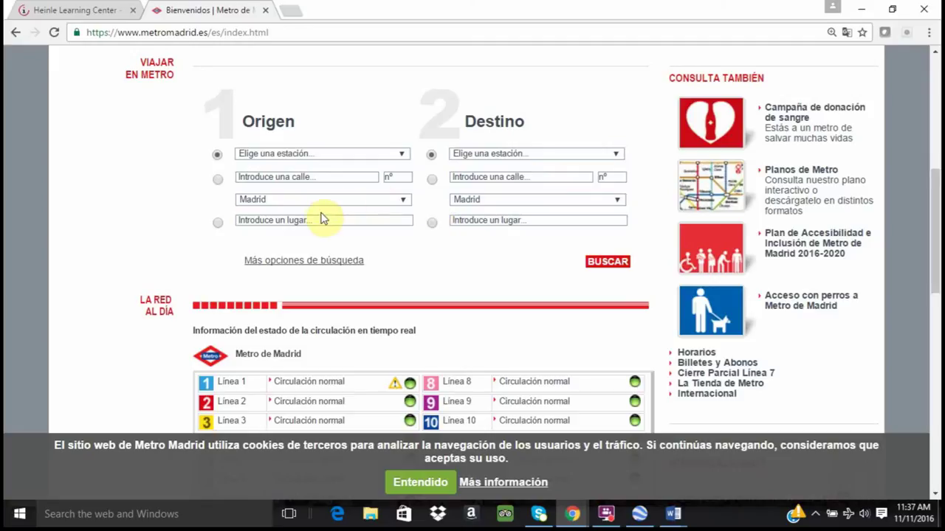
{"action": "left_click", "coordinate": [218, 223]}
{"action": "left_click", "coordinate": [263, 219]}
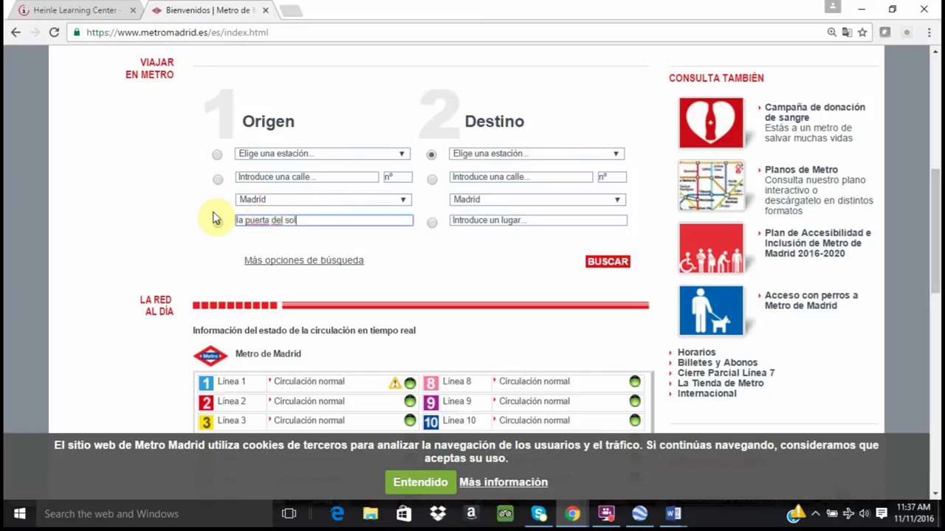
{"action": "triple_click", "coordinate": [295, 217]}
{"action": "key", "text": "BackSpace"}
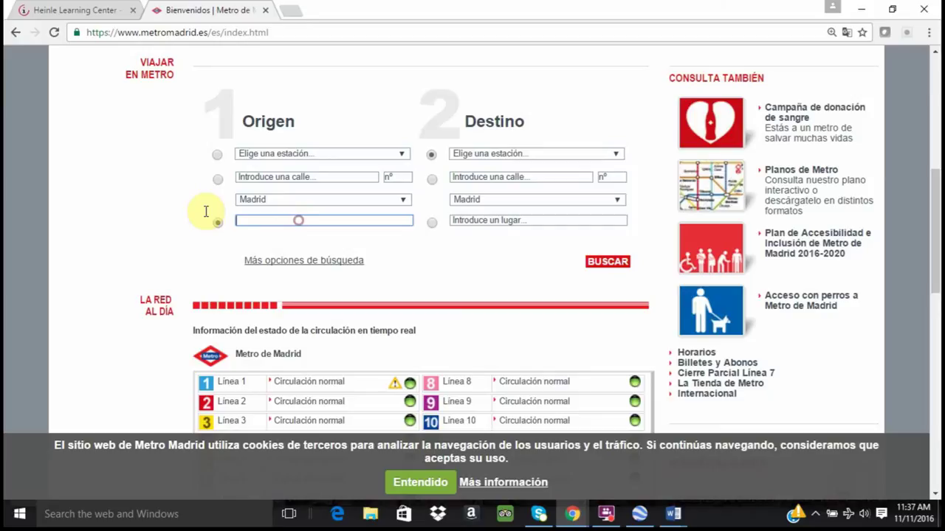
Check the Mi piso map in Google Earth, then return to the Metro de Madrid page
{"action": "left_click", "coordinate": [644, 516]}
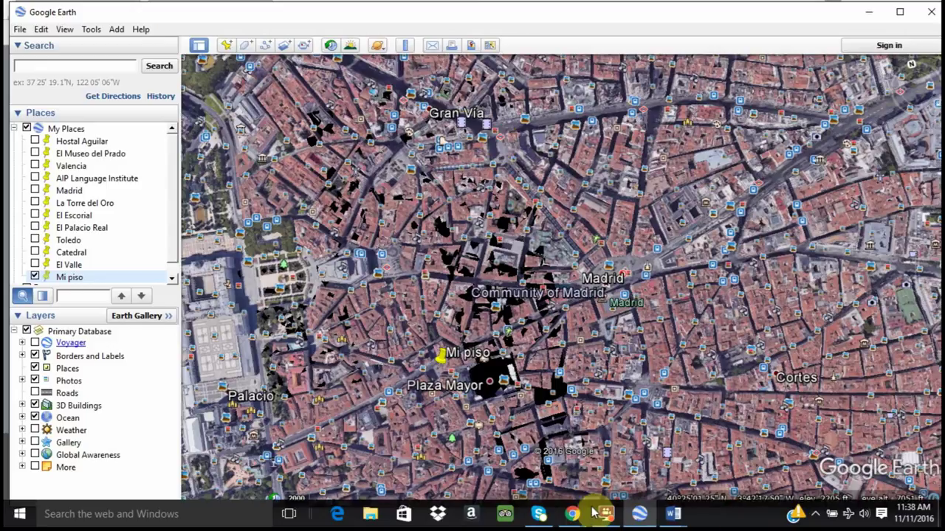
{"action": "mouse_move", "coordinate": [580, 520]}
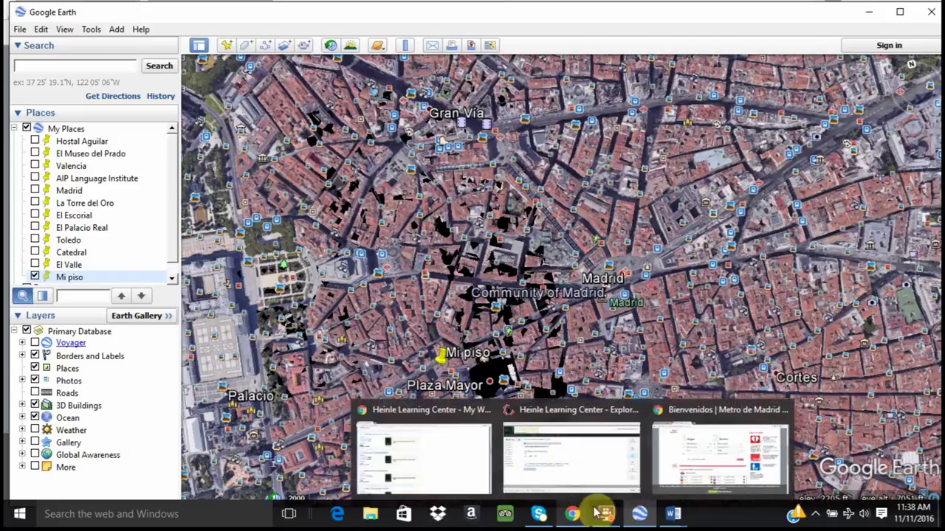
{"action": "left_click", "coordinate": [696, 476]}
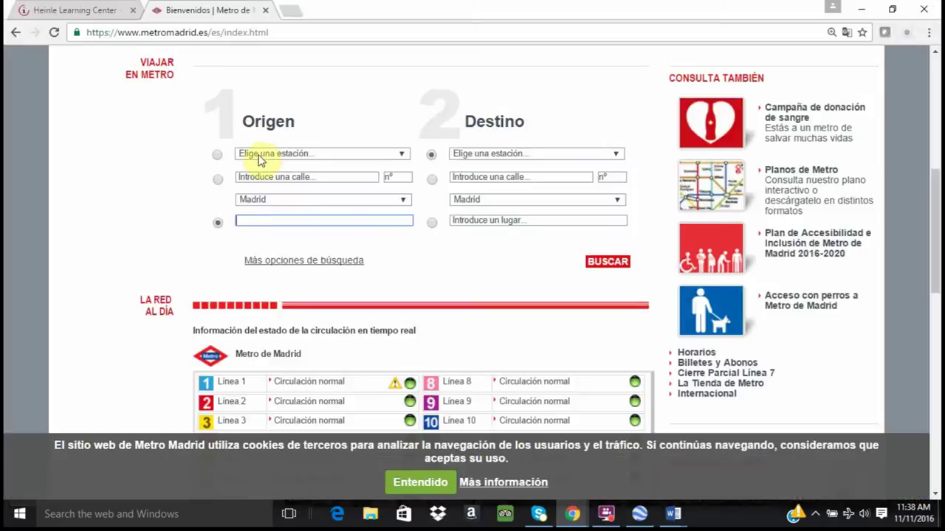
Choose station Callao as Origen and Aeropuerto T4 as Destino, then run BUSCAR
{"action": "left_click", "coordinate": [216, 154]}
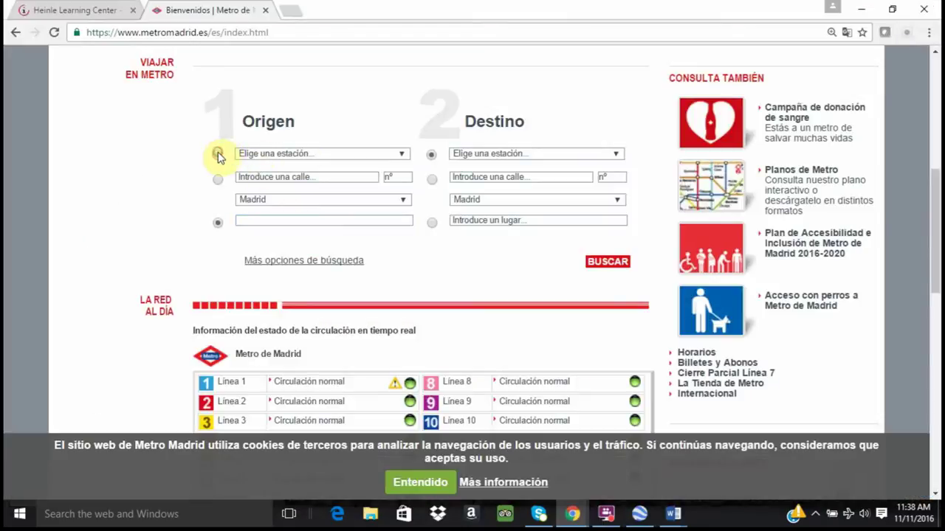
{"action": "left_click", "coordinate": [401, 155]}
{"action": "left_click_drag", "start_coordinate": [409, 181], "coordinate": [401, 214]}
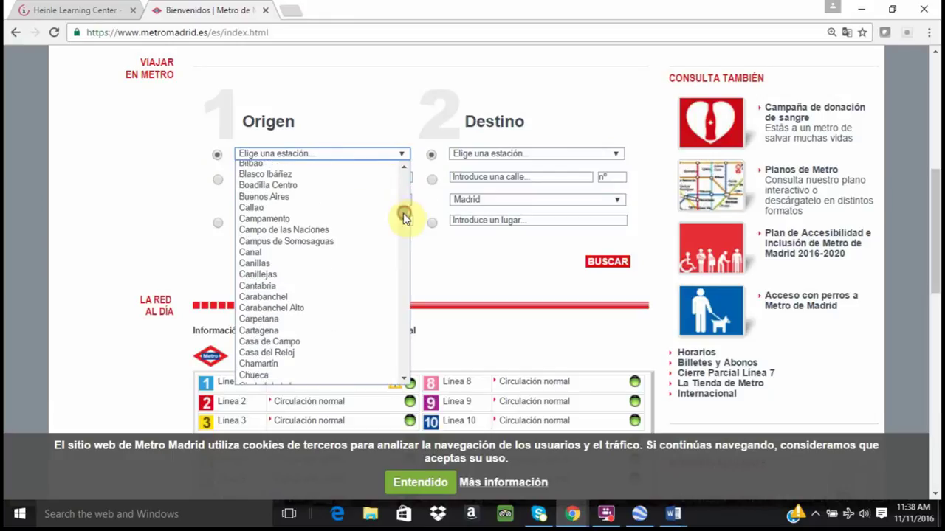
{"action": "left_click", "coordinate": [279, 209]}
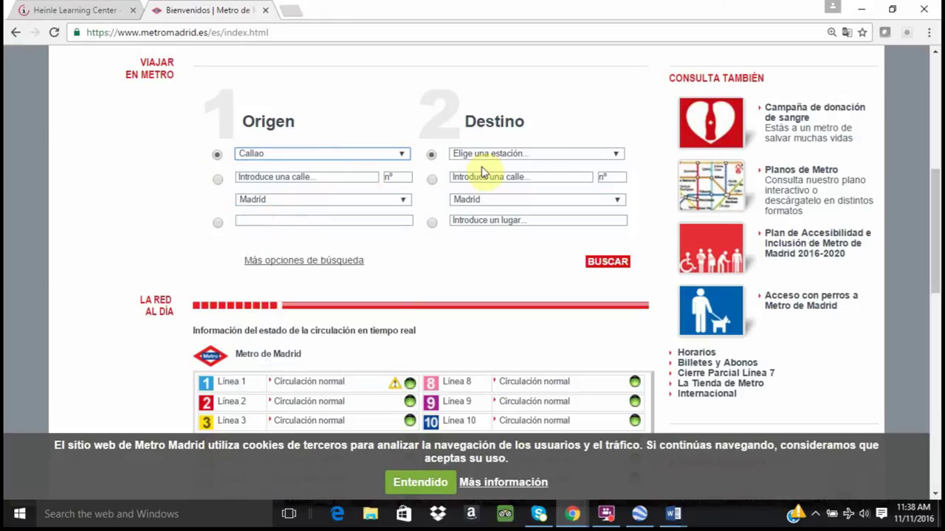
{"action": "left_click", "coordinate": [615, 156]}
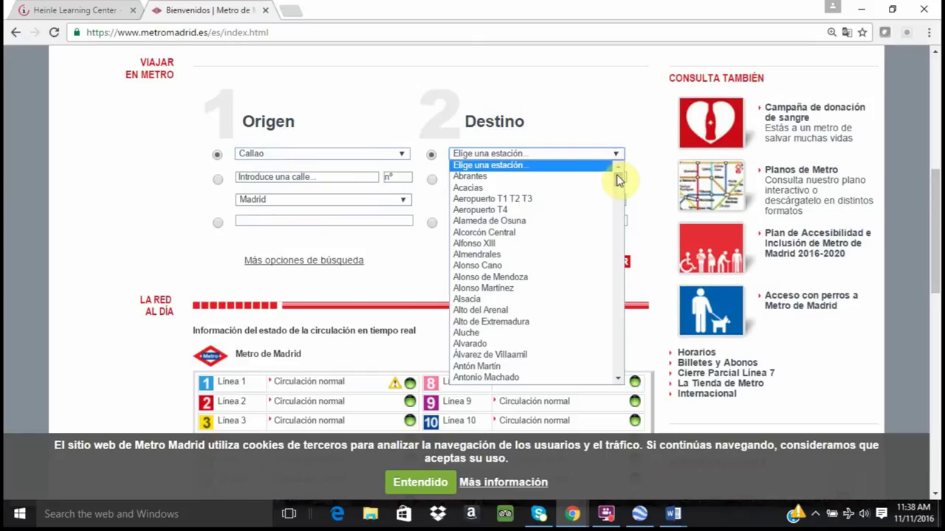
{"action": "left_click", "coordinate": [493, 210]}
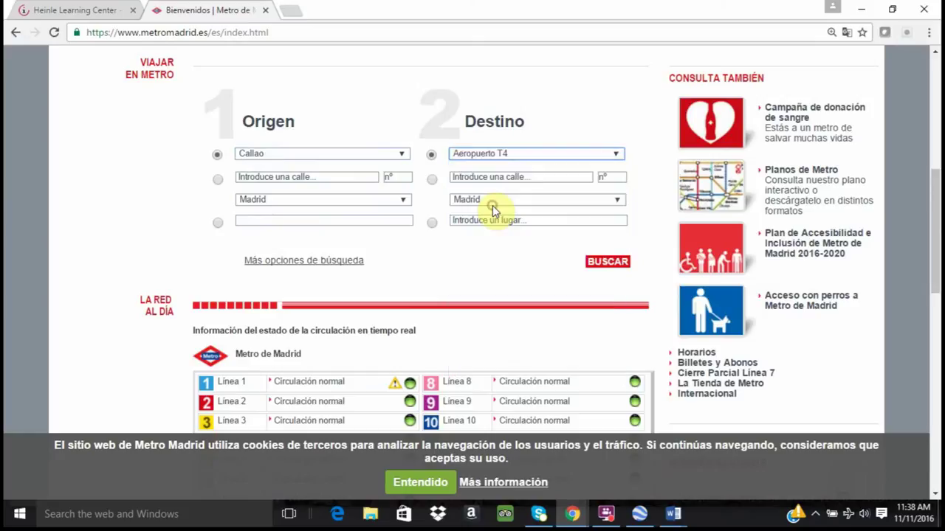
{"action": "left_click", "coordinate": [597, 262]}
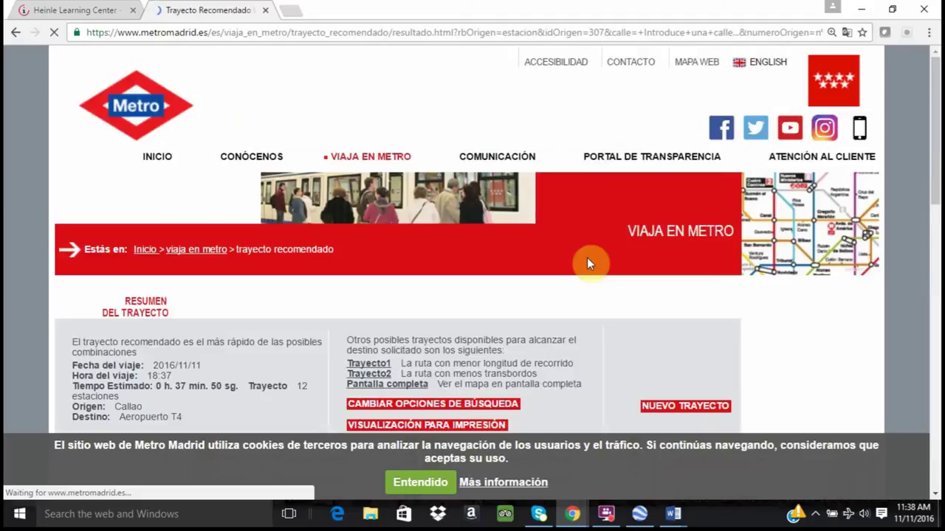
Scroll to Tramo en metro and close the overview box to reveal the Callao–Aeropuerto T4 map
{"action": "scroll", "coordinate": [514, 257], "scroll_direction": "down", "scroll_amount": 5}
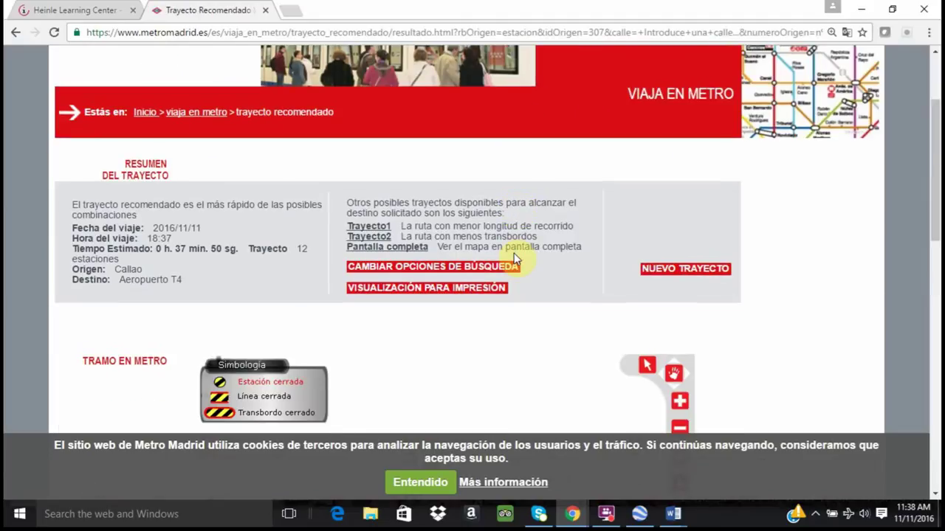
{"action": "scroll", "coordinate": [515, 254], "scroll_direction": "down", "scroll_amount": 1}
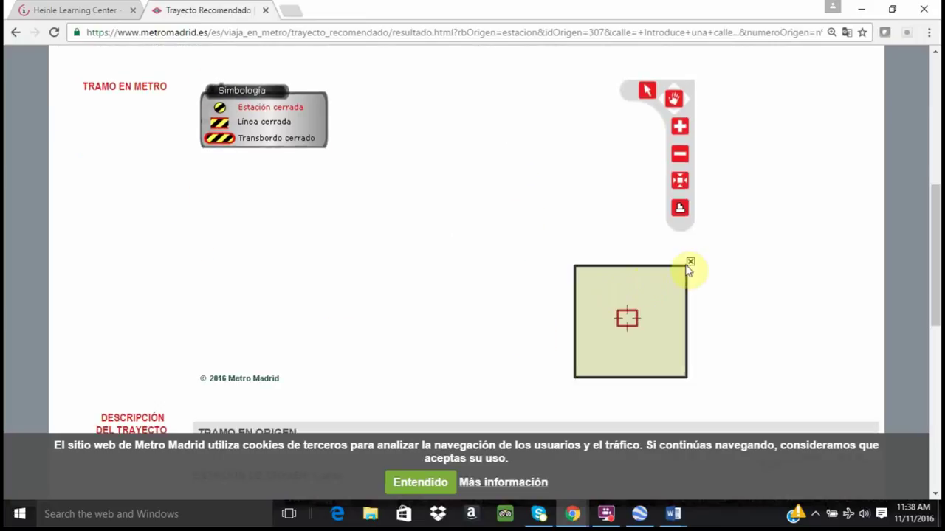
{"action": "left_click", "coordinate": [689, 263]}
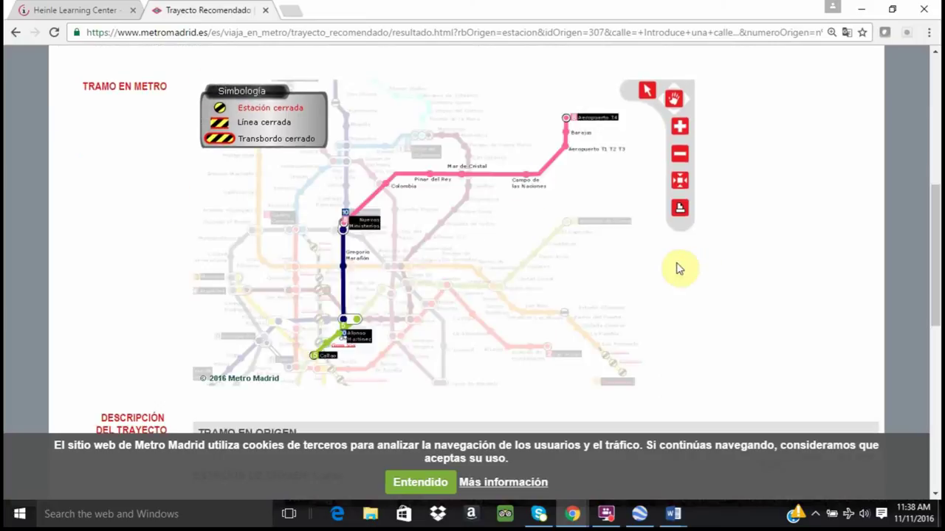
Launch Snipping Tool and snip the route map area of the page
{"action": "left_click", "coordinate": [14, 521]}
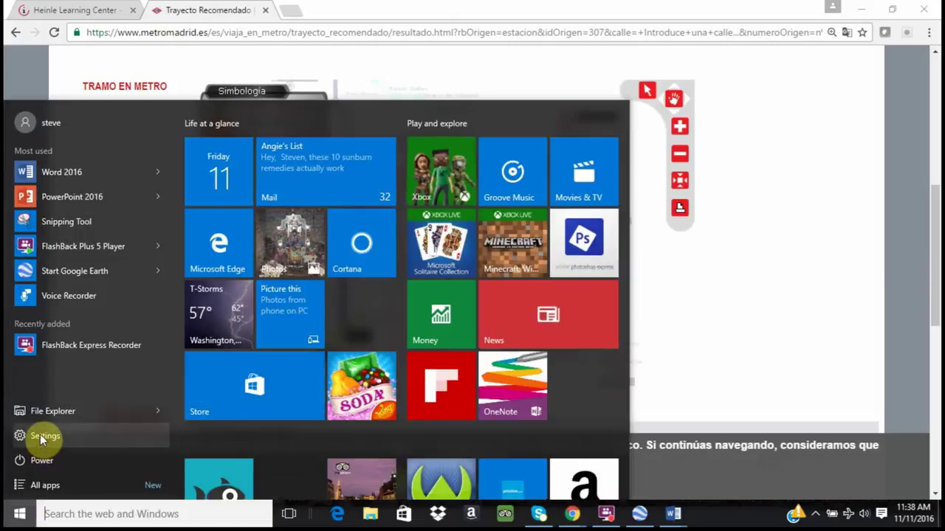
{"action": "left_click", "coordinate": [54, 230]}
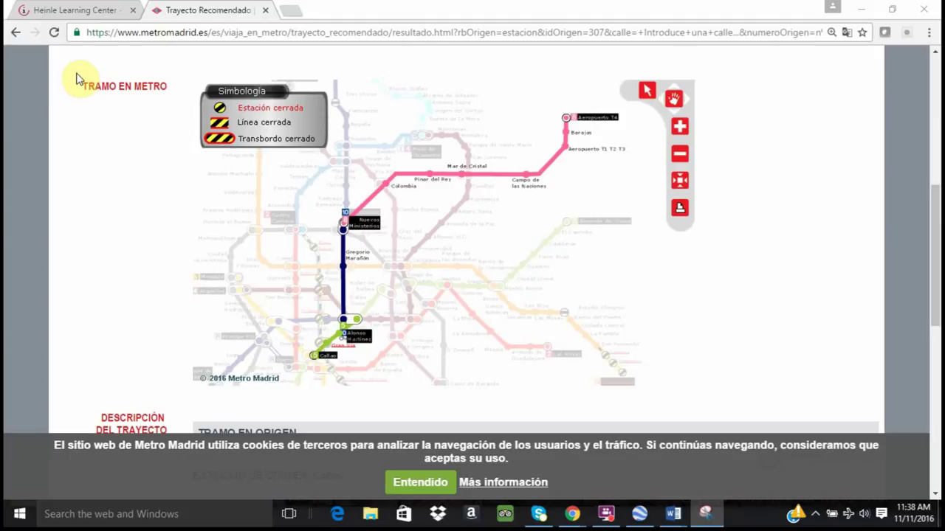
{"action": "left_click", "coordinate": [705, 513]}
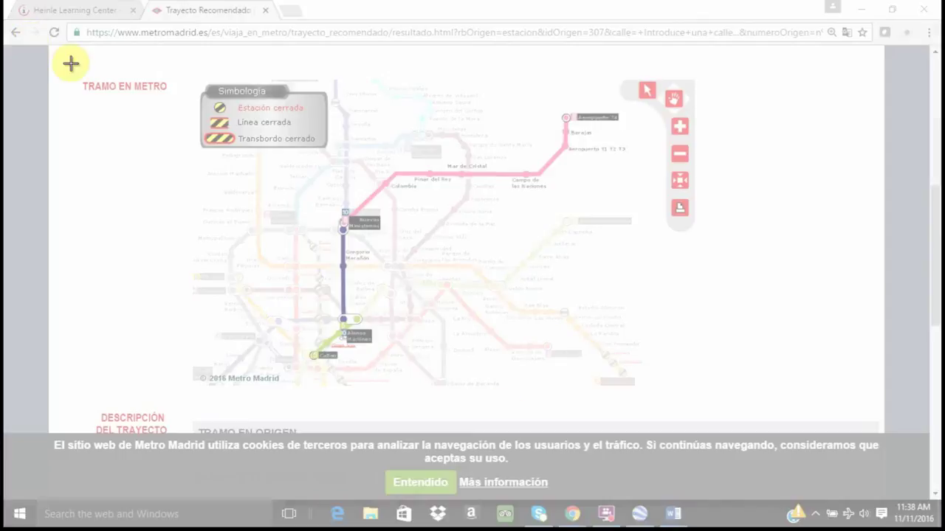
{"action": "left_click_drag", "start_coordinate": [70, 62], "coordinate": [763, 408]}
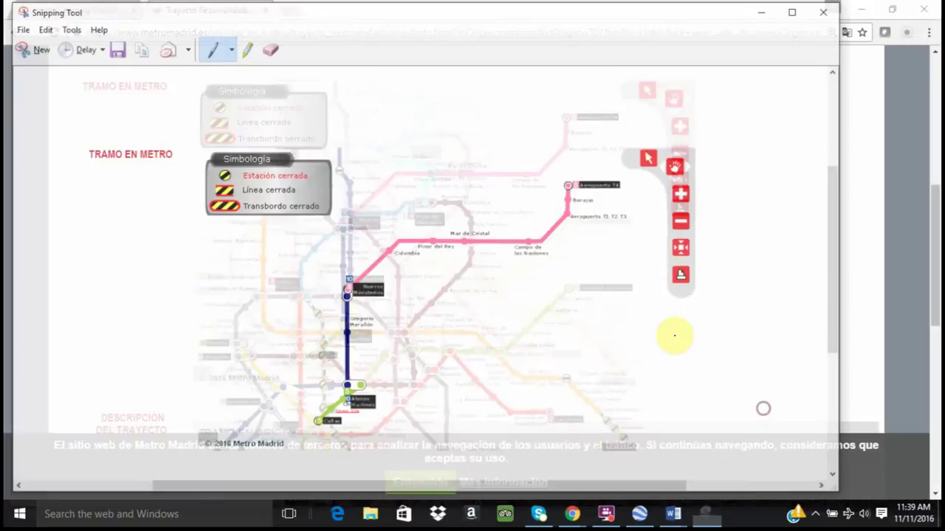
Save the snip to the Desktop as Capture.PNG, replacing the old file, and minimize
{"action": "left_click", "coordinate": [17, 30]}
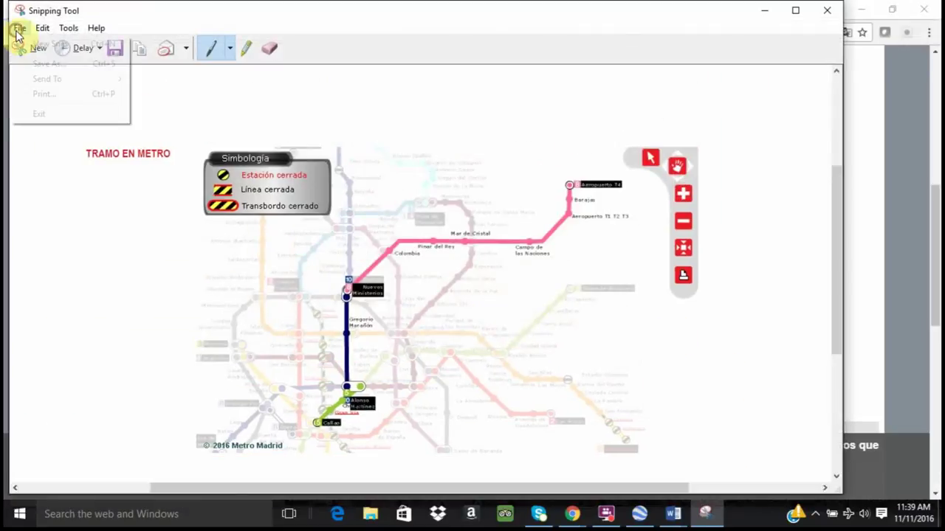
{"action": "left_click", "coordinate": [36, 64]}
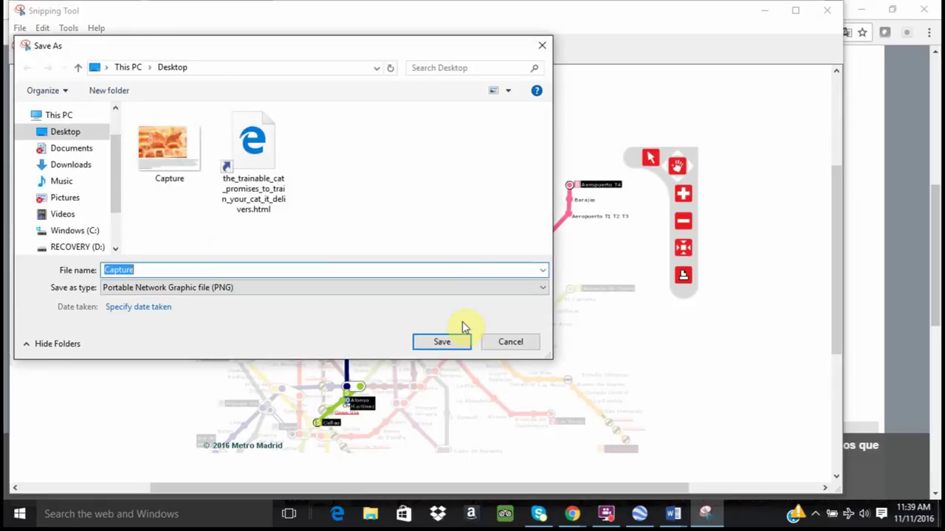
{"action": "left_click", "coordinate": [455, 340]}
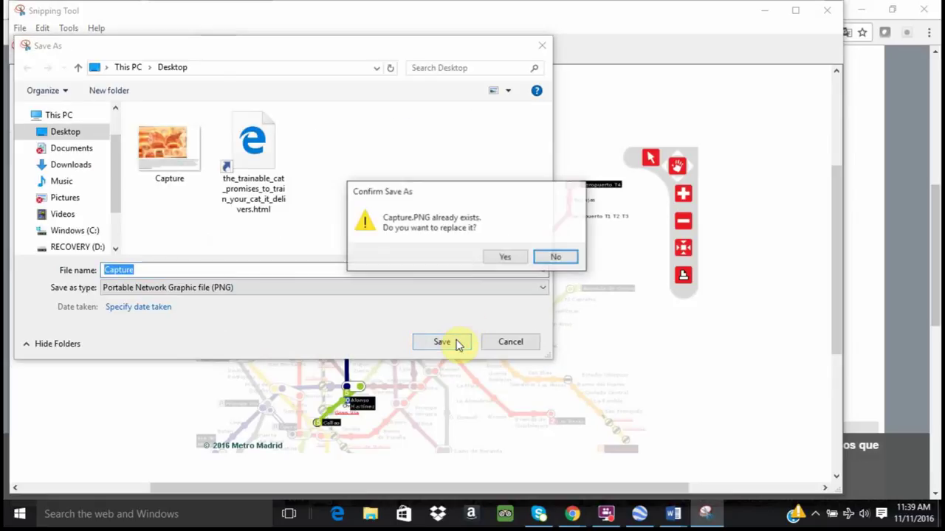
{"action": "left_click", "coordinate": [506, 260]}
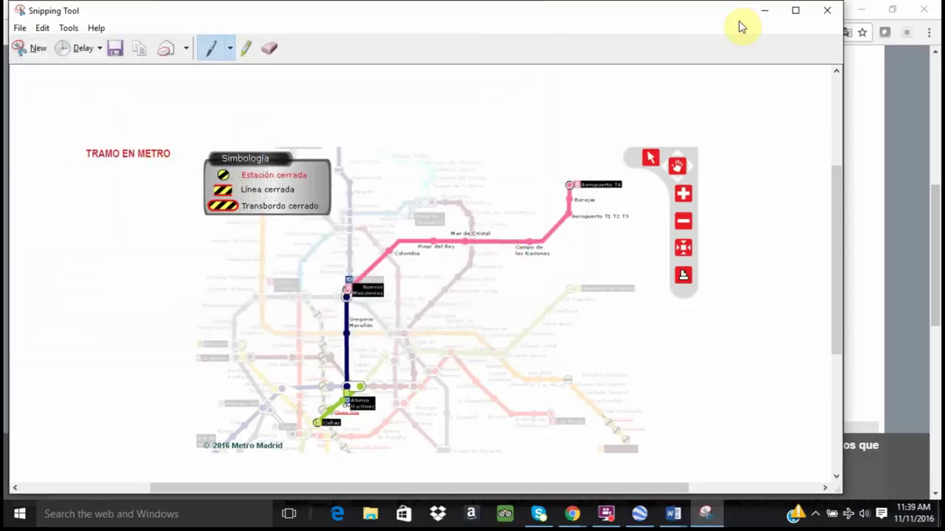
{"action": "left_click", "coordinate": [760, 12]}
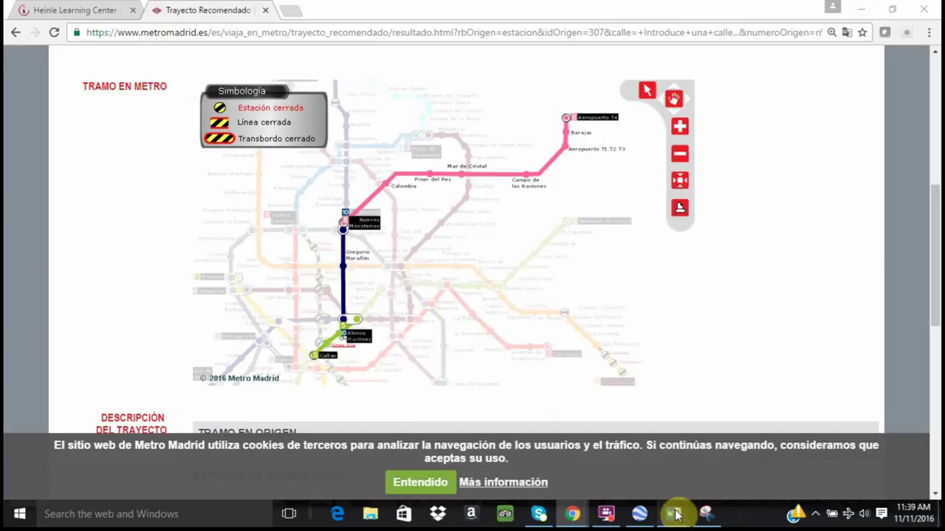
In Document1, insert the Desktop picture Capture.PNG on a new line below 'Paso dos'
{"action": "mouse_move", "coordinate": [675, 515]}
{"action": "left_click", "coordinate": [722, 466]}
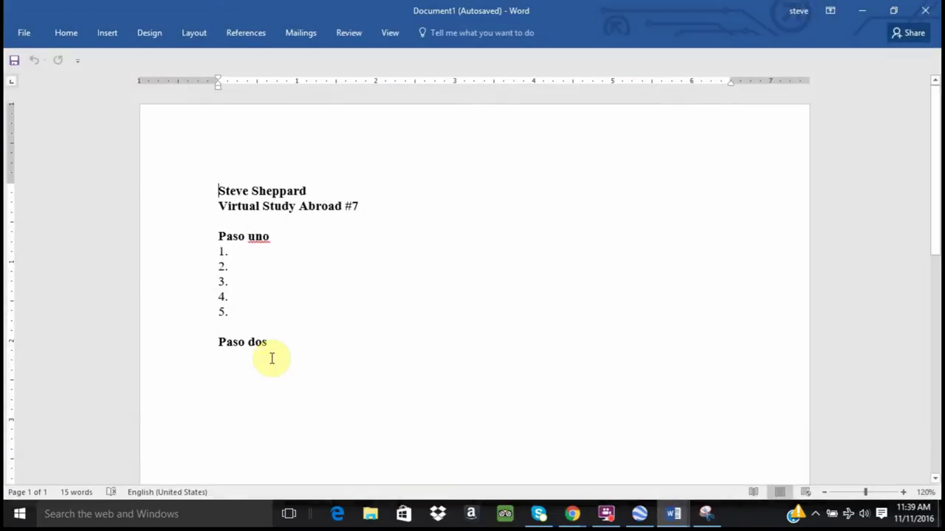
{"action": "left_click", "coordinate": [282, 340]}
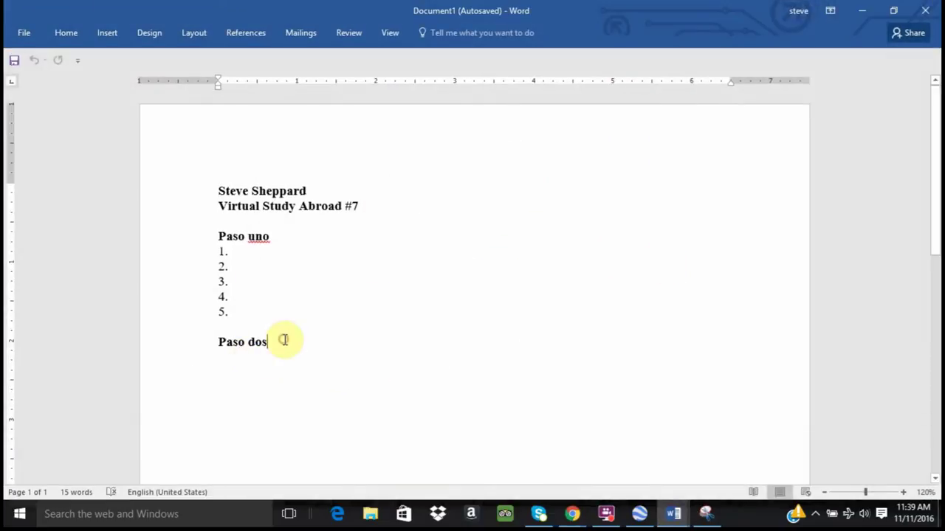
{"action": "key", "text": "Return"}
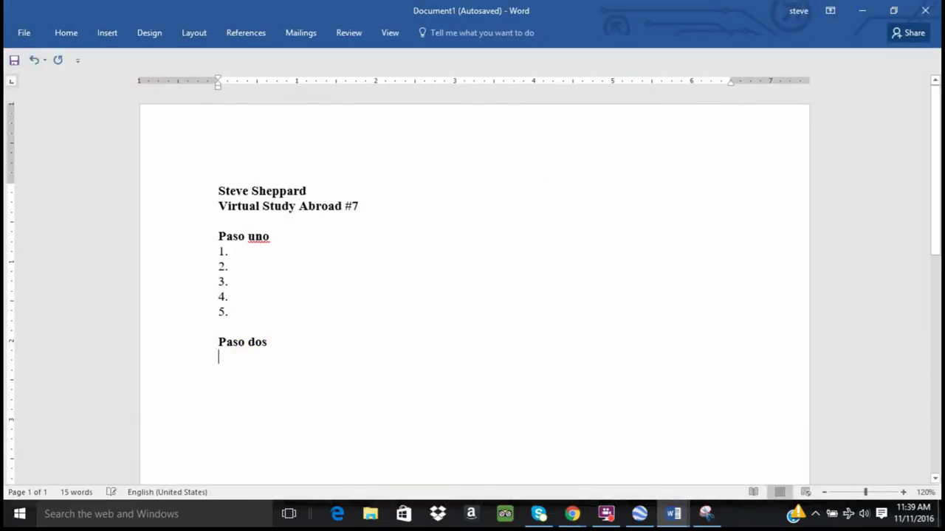
{"action": "left_click", "coordinate": [103, 35]}
{"action": "left_click", "coordinate": [127, 63]}
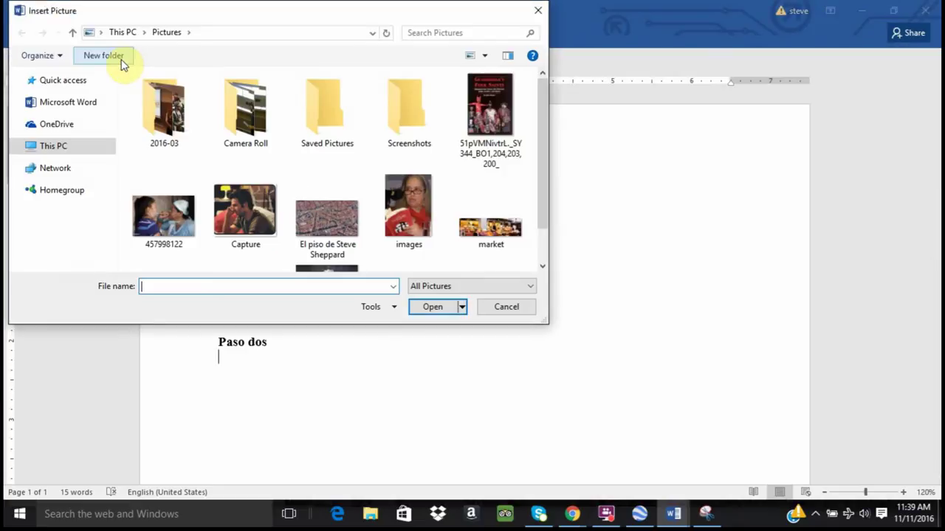
{"action": "left_click", "coordinate": [59, 142]}
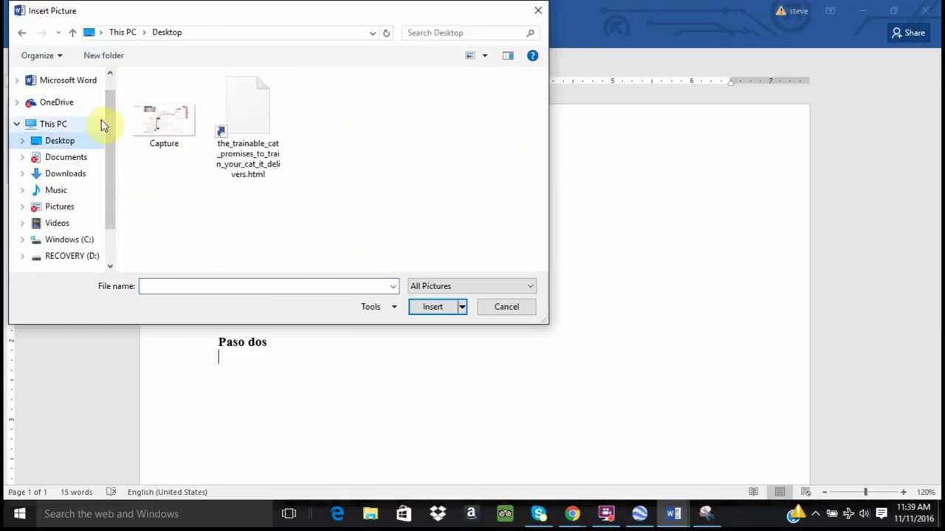
{"action": "left_click", "coordinate": [144, 126]}
{"action": "left_click", "coordinate": [417, 307]}
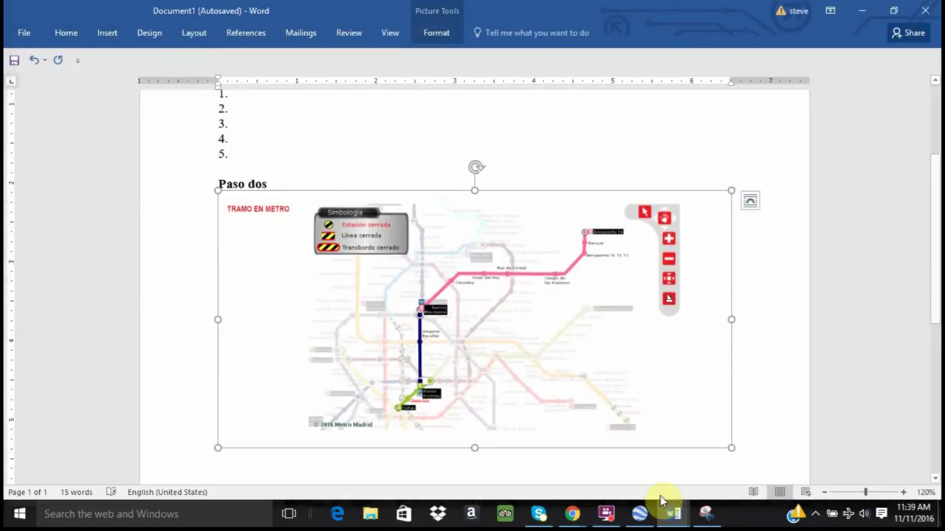
Return to Virtual Study Abroad #7 and scroll to the sample Paso dos map and Sol–Aeropuerto Barajas route paragraph
{"action": "mouse_move", "coordinate": [672, 514]}
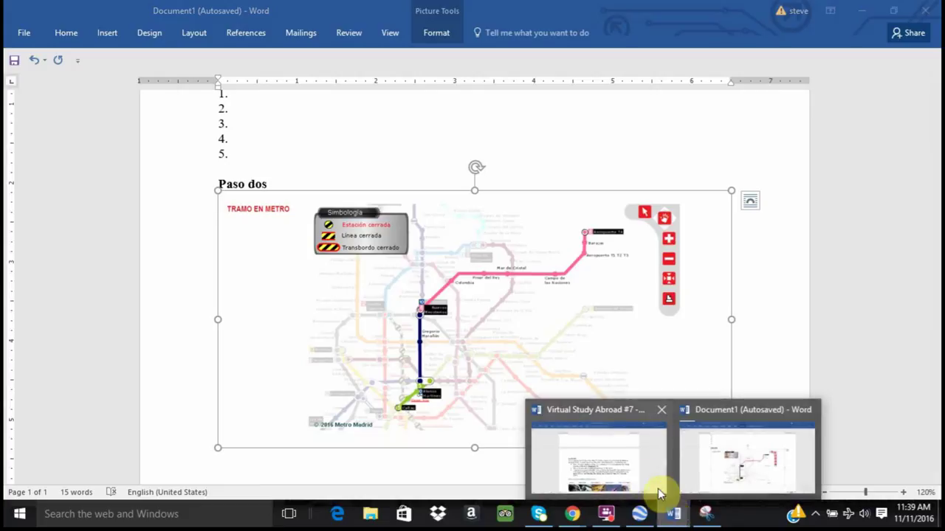
{"action": "left_click", "coordinate": [658, 489]}
{"action": "scroll", "coordinate": [543, 308], "scroll_direction": "down", "scroll_amount": 14}
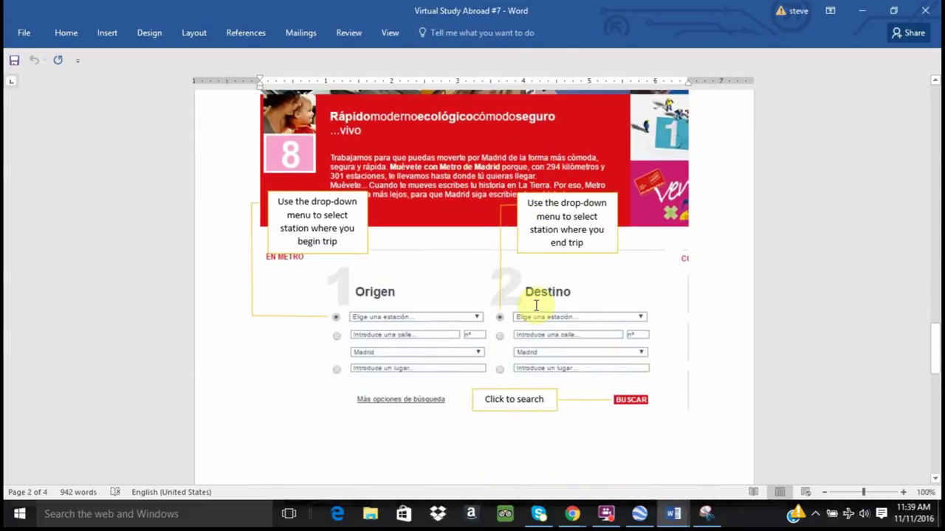
{"action": "scroll", "coordinate": [540, 306], "scroll_direction": "down", "scroll_amount": 10}
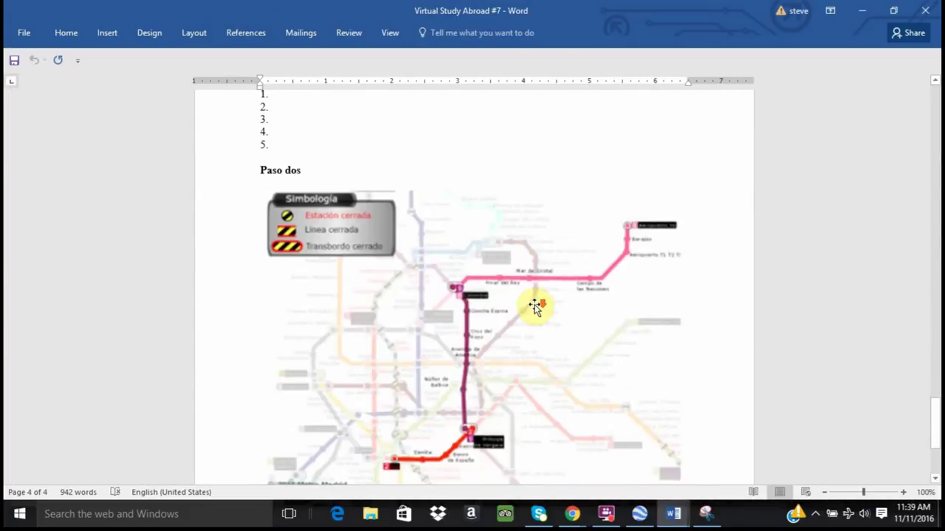
{"action": "scroll", "coordinate": [535, 304], "scroll_direction": "down", "scroll_amount": 4}
{"action": "scroll", "coordinate": [531, 304], "scroll_direction": "down", "scroll_amount": 1}
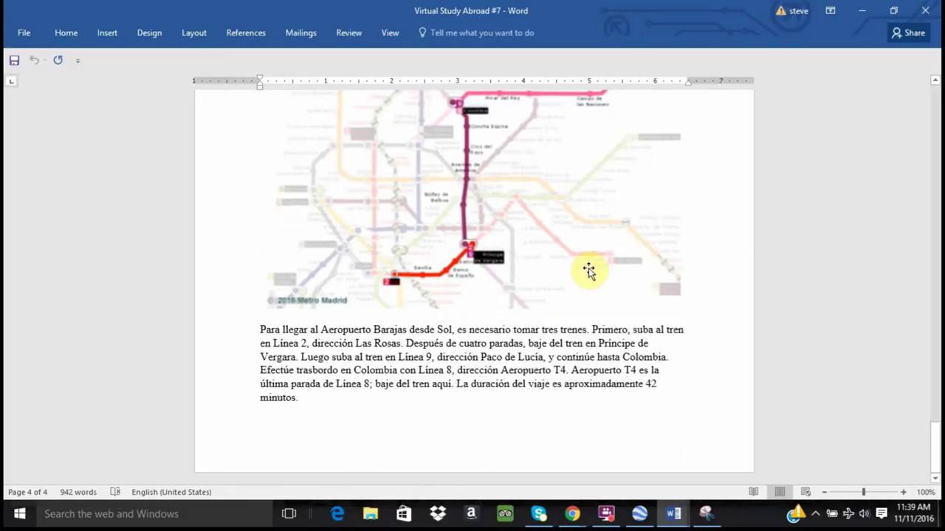